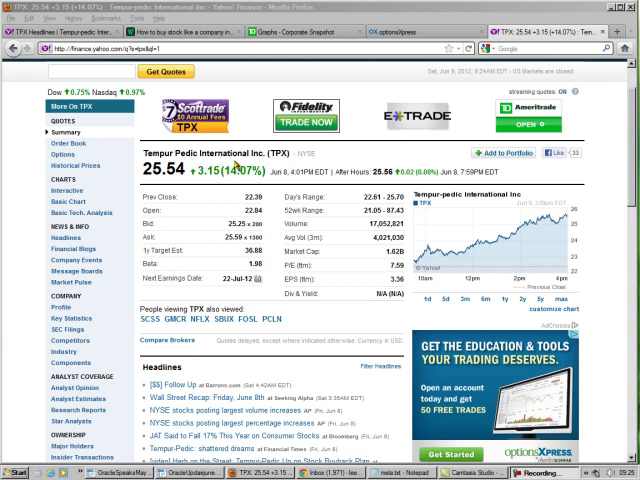
- Bring up the Writer newsletter and review its TPX @ $25.54 put and call trade update
click(185, 472)
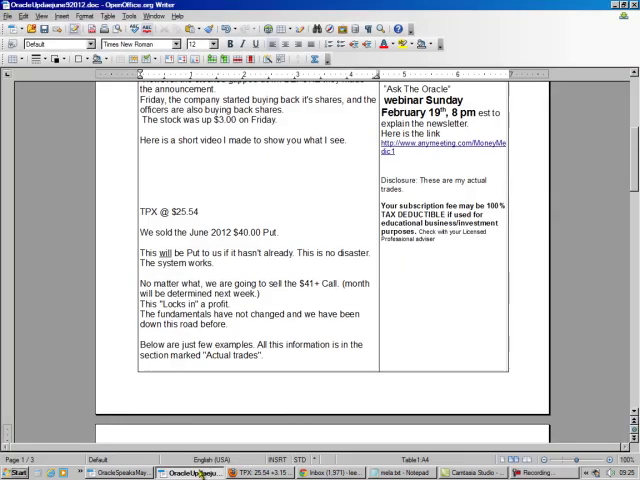
scroll(322, 297, up, 3)
scroll(322, 297, up, 2)
scroll(322, 297, up, 3)
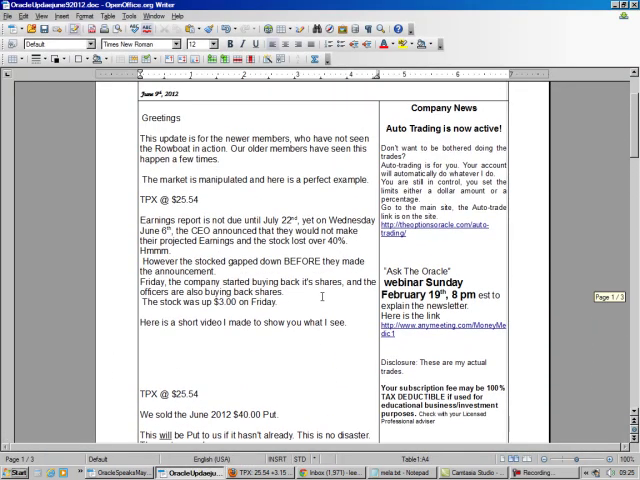
scroll(322, 297, down, 2)
scroll(322, 297, down, 1)
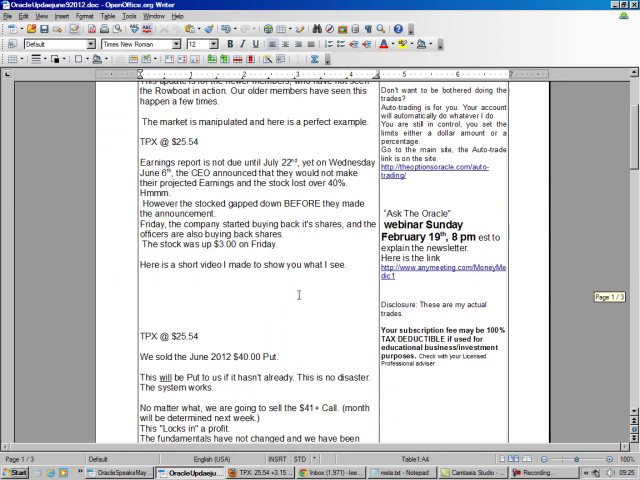
click(174, 265)
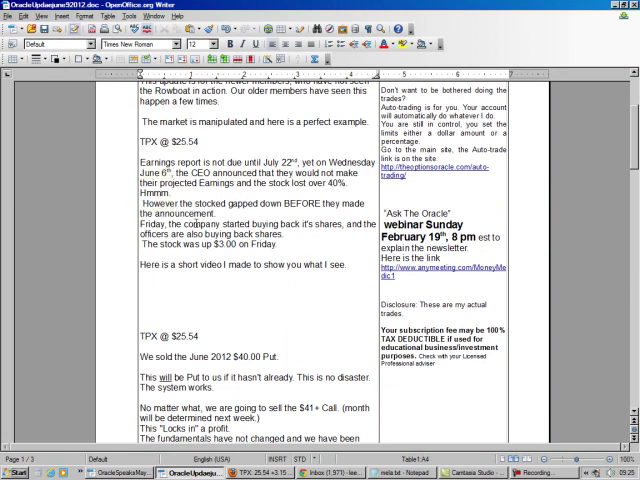
scroll(123, 291, down, 1)
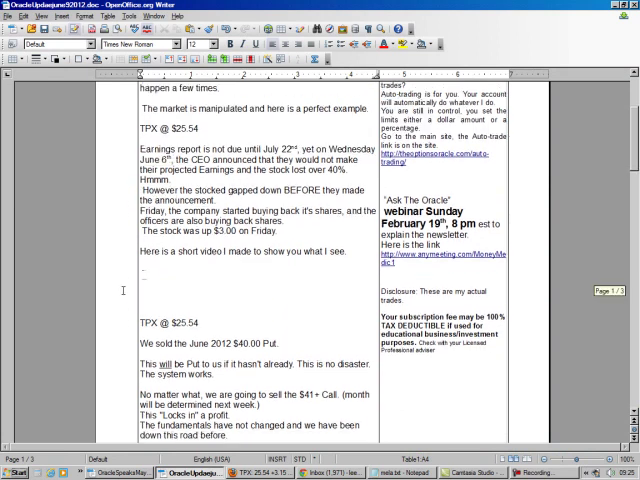
scroll(123, 291, down, 1)
scroll(123, 291, down, 1)
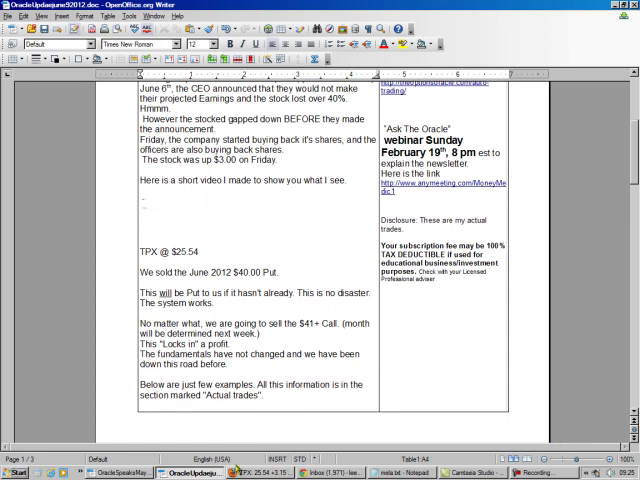
- Switch to the Firefox TPX quote page showing 25.54, up 14.07%
click(258, 472)
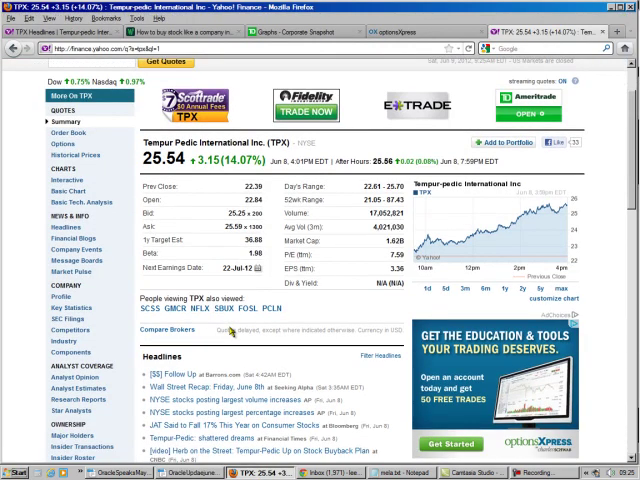
scroll(230, 340, down, 2)
scroll(242, 322, up, 1)
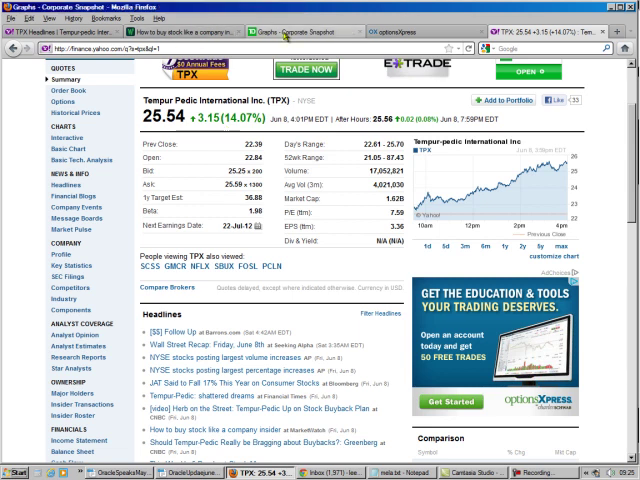
- Show the TPX Corporate Snapshot chart with MACD, momentum and stochastic studies
click(287, 33)
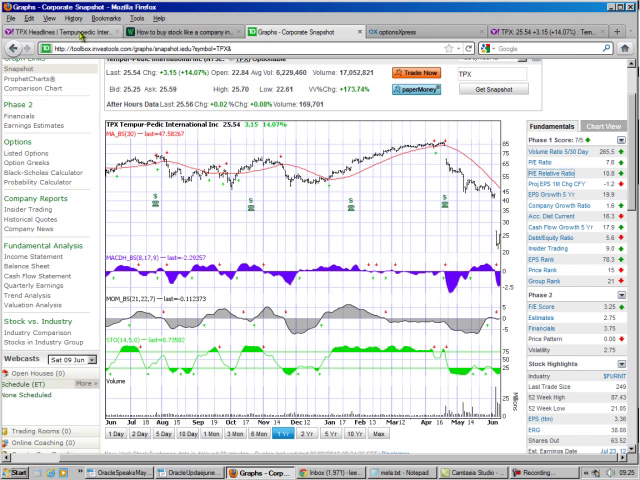
- Look over the TPX headlines list, then go back to the Corporate Snapshot chart
click(42, 32)
scroll(120, 150, down, 1)
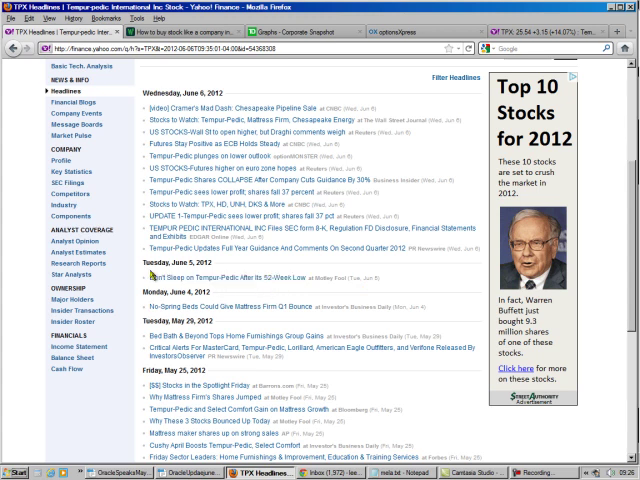
scroll(131, 257, up, 1)
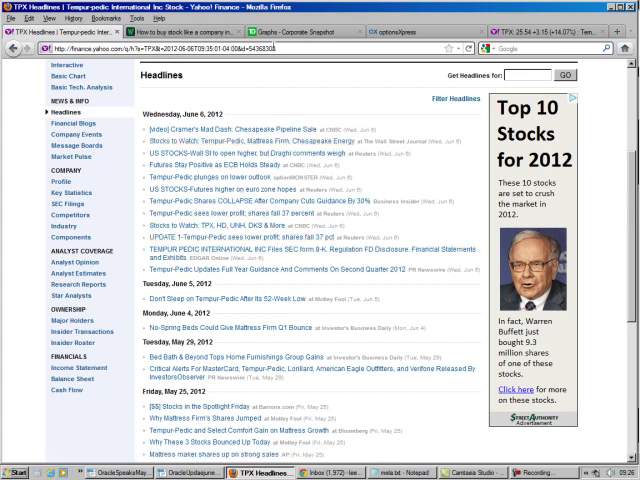
click(320, 33)
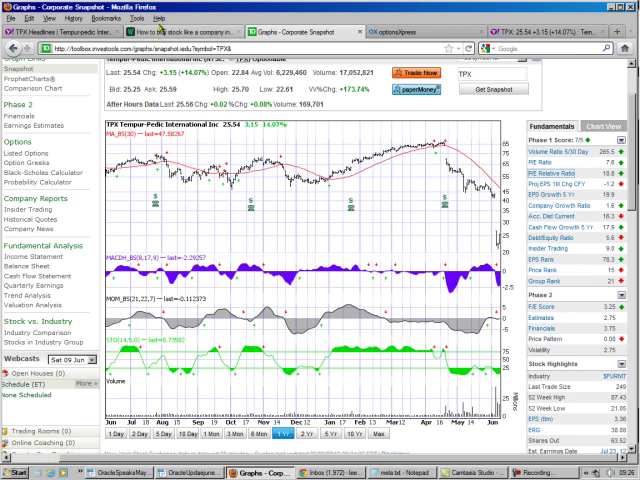
- Switch back to the 'TPX: 25.54' Yahoo Finance quote summary and its headlines
click(540, 33)
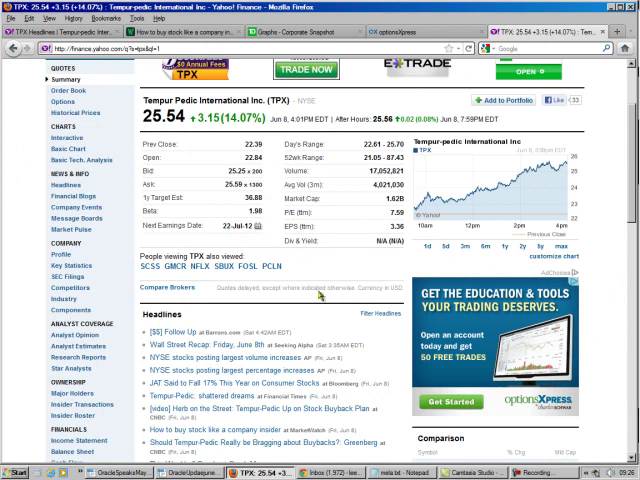
scroll(320, 294, down, 1)
scroll(320, 294, down, 2)
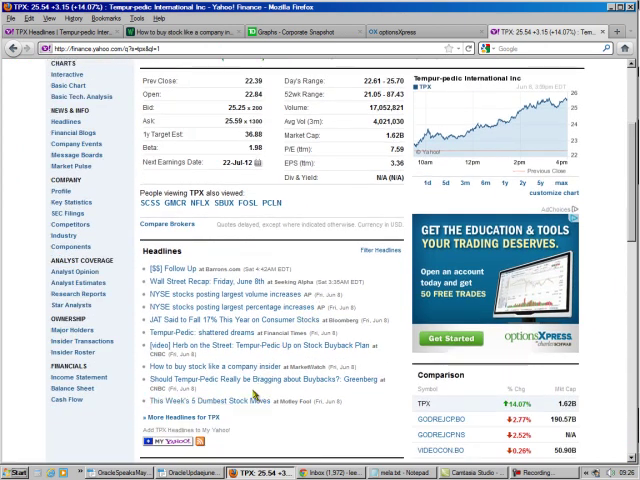
scroll(251, 391, up, 2)
scroll(251, 391, up, 2)
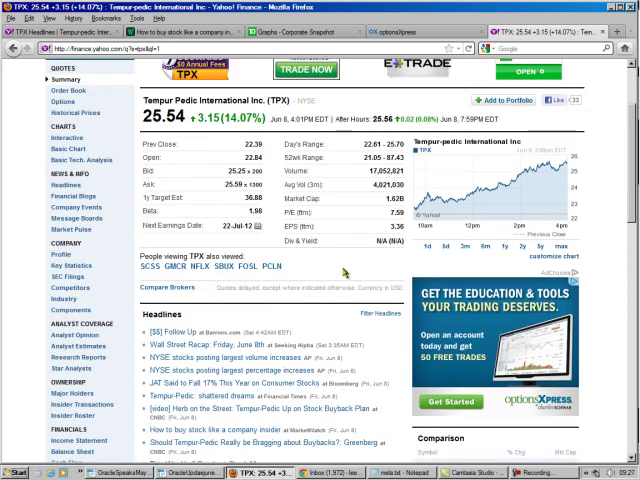
- Show the TPX Sep12 options chain with calls and puts for strikes 12 to 47
click(385, 32)
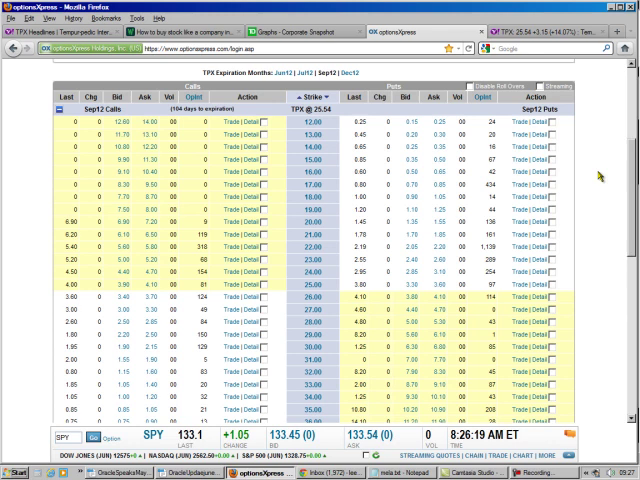
scroll(602, 178, down, 3)
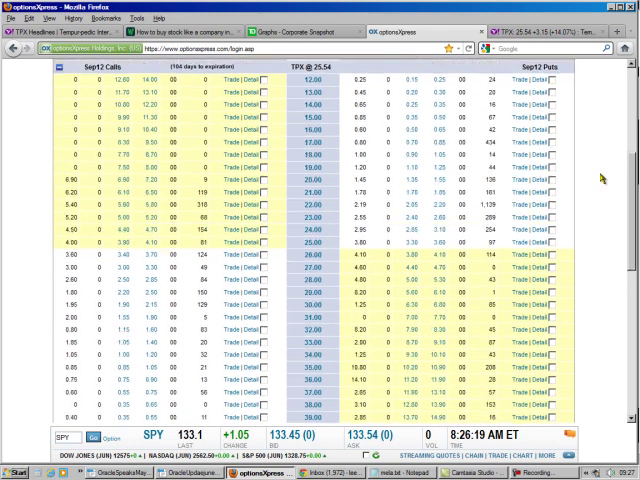
scroll(602, 178, down, 3)
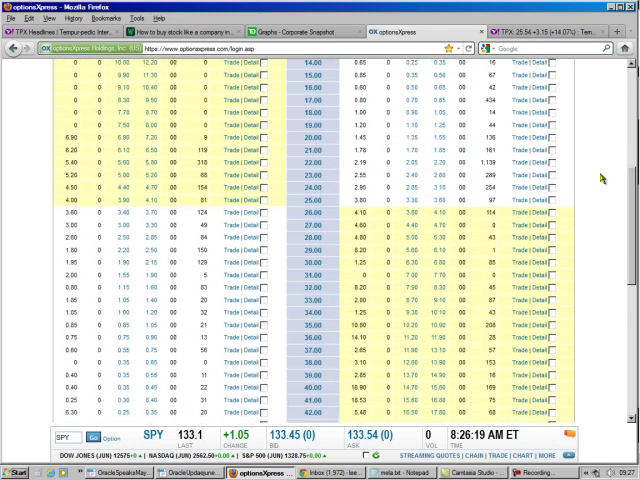
scroll(602, 178, up, 3)
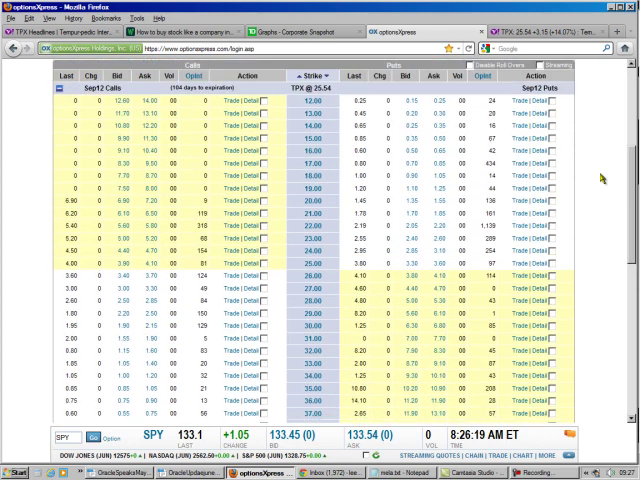
scroll(602, 178, up, 3)
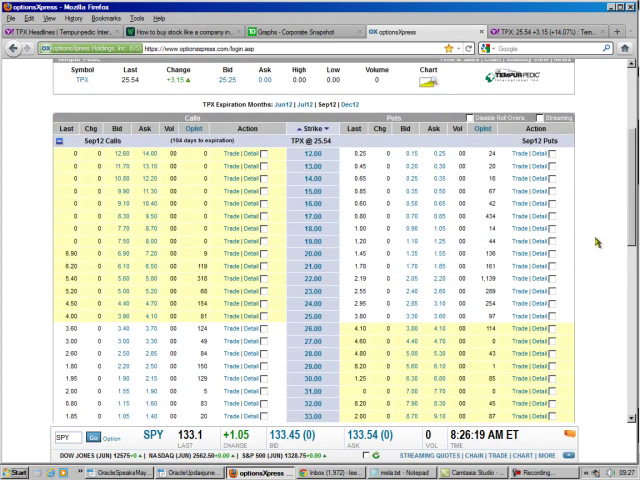
scroll(590, 248, down, 3)
scroll(590, 248, down, 3)
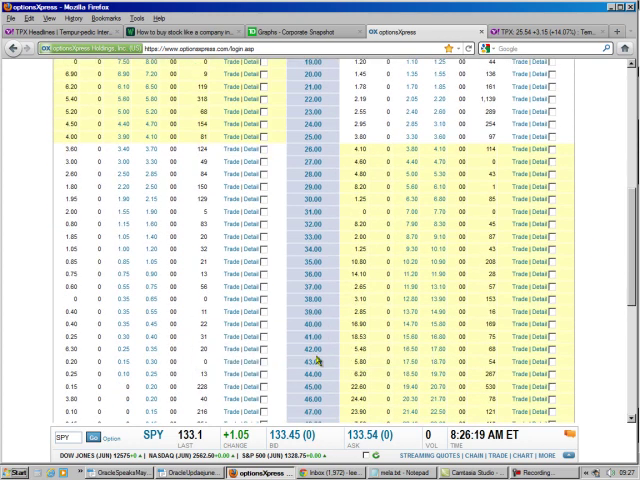